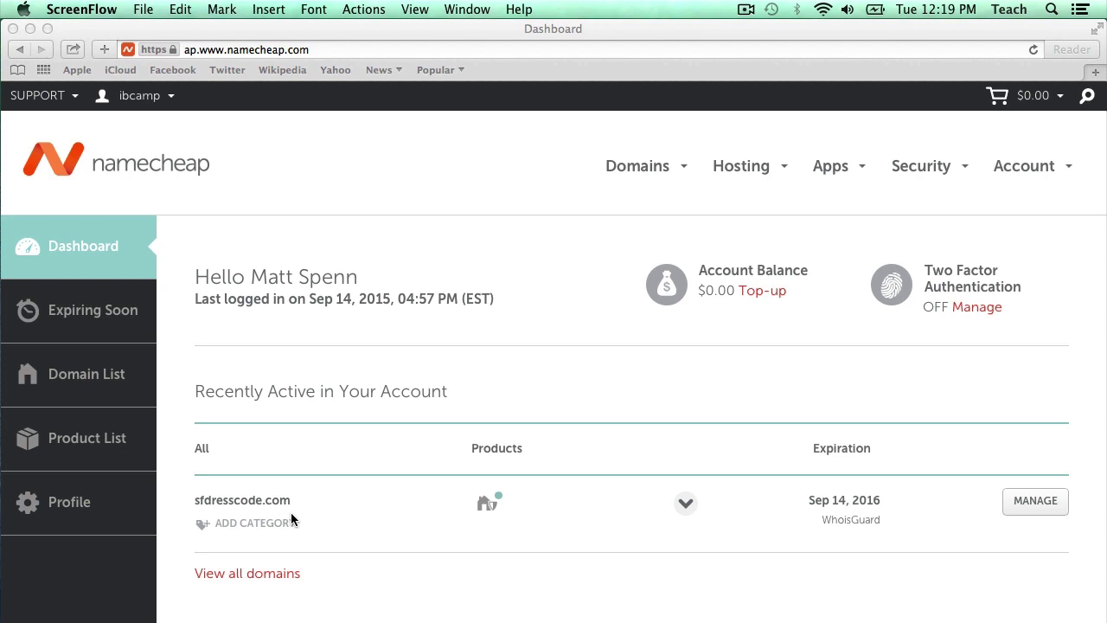
# Open the advanced DNS host records of the domain sfdresscode.com
pyautogui.click(1040, 501)
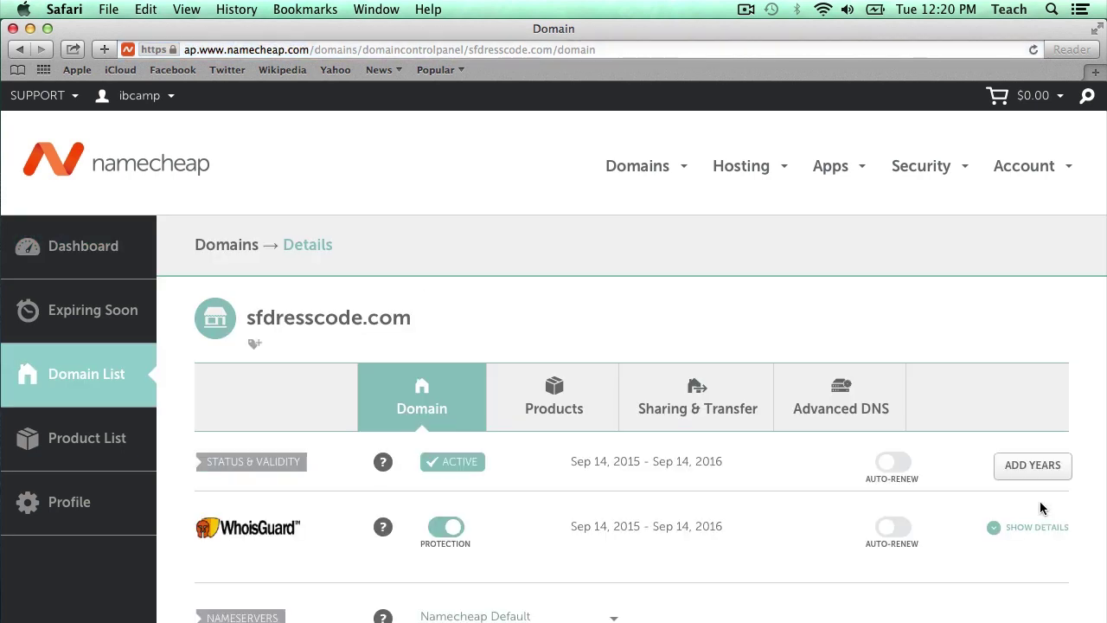
pyautogui.click(844, 402)
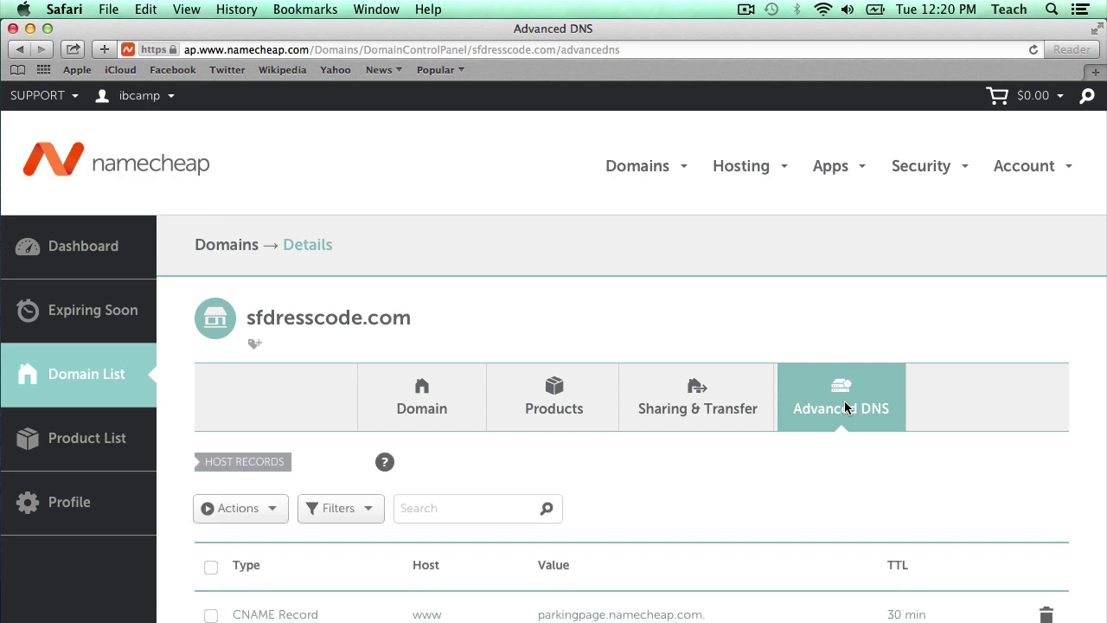
pyautogui.scroll(-3, 844, 400)
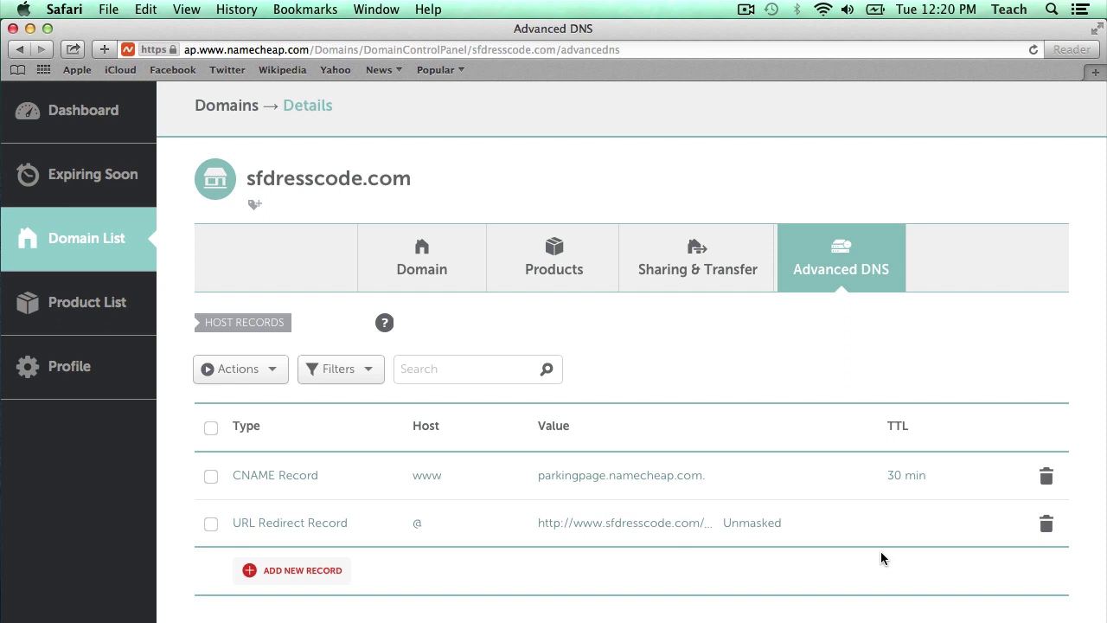
# Delete the existing www CNAME record and the @ URL redirect record from the host records
pyautogui.click(1046, 477)
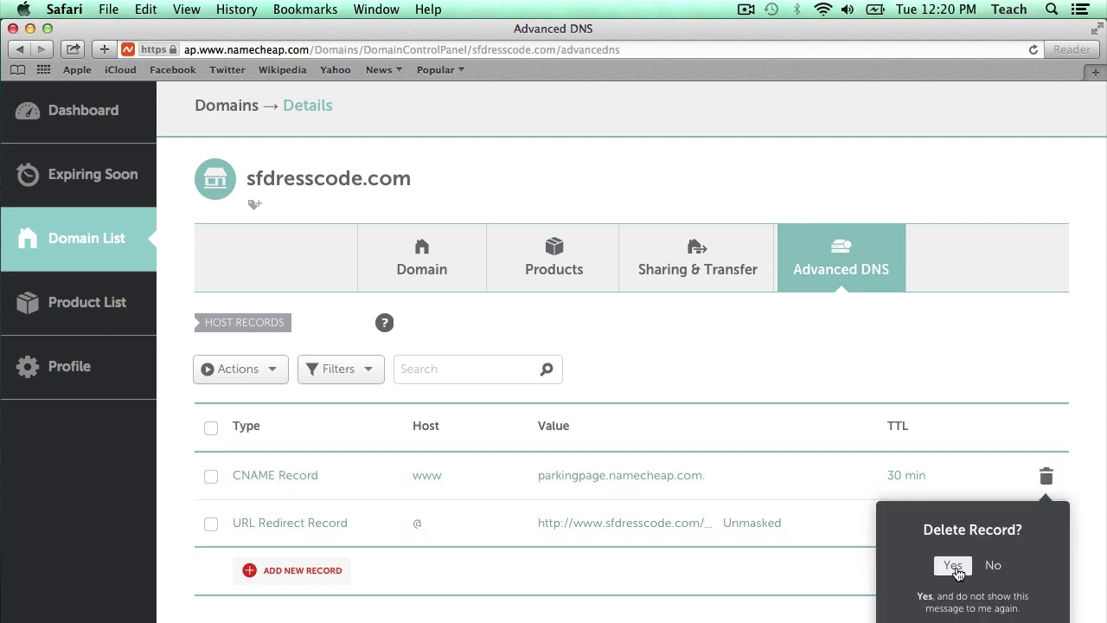
pyautogui.click(954, 568)
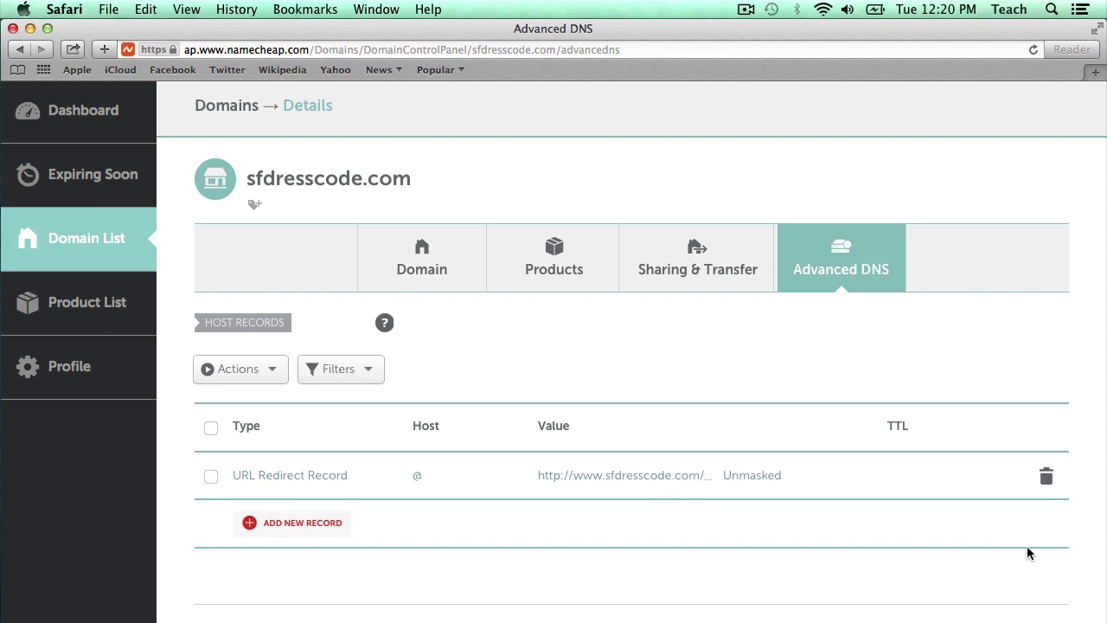
pyautogui.click(1046, 477)
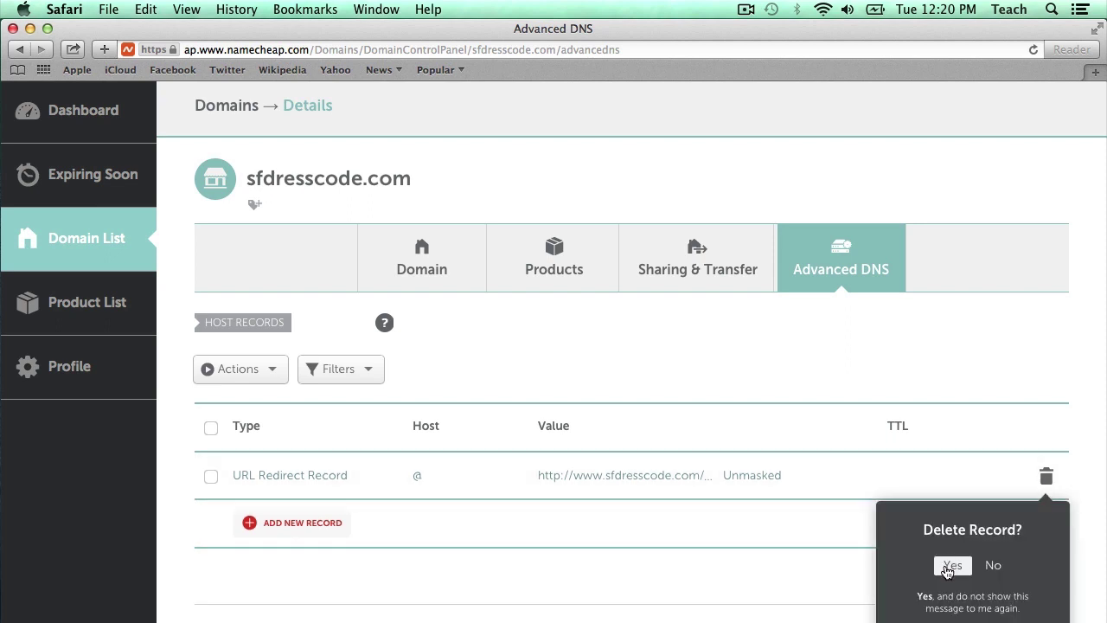
pyautogui.click(951, 568)
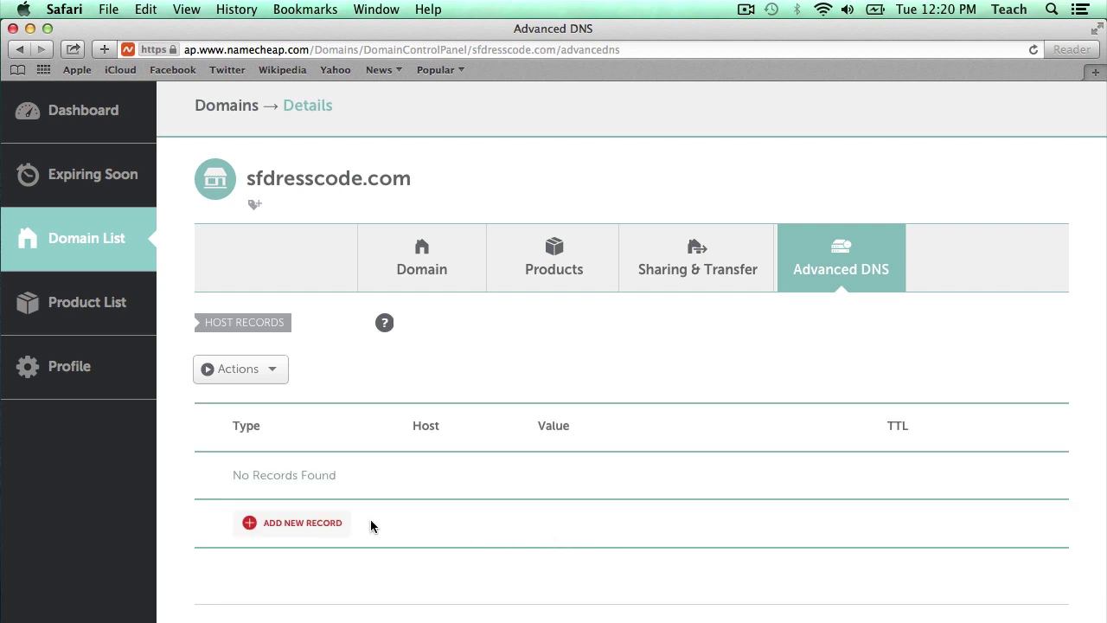
# Add a new A record with @ as its host
pyautogui.click(307, 527)
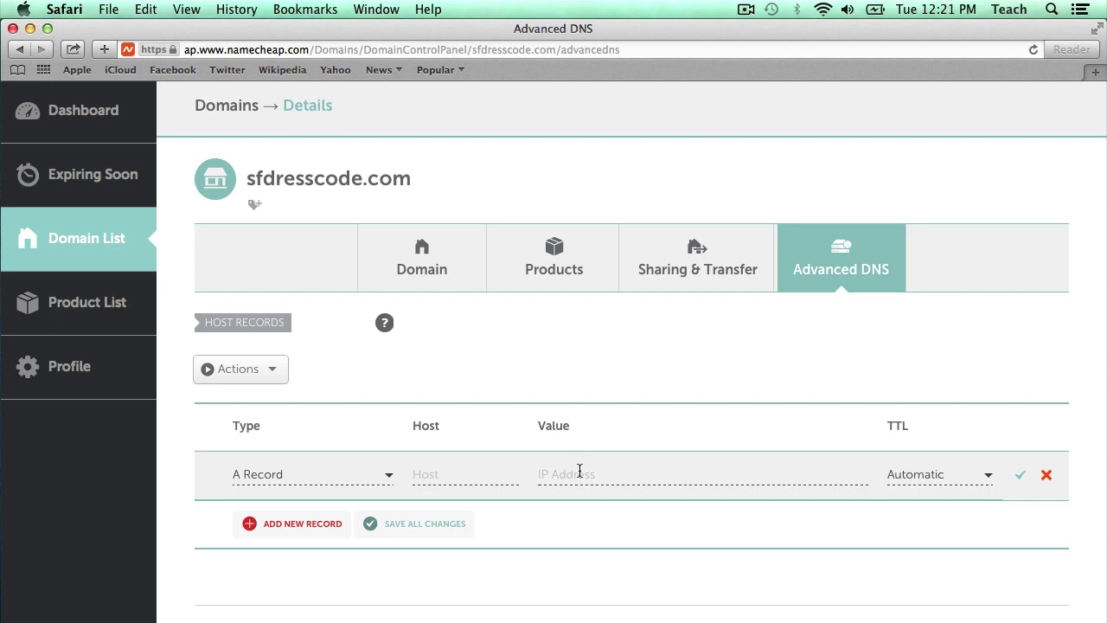
pyautogui.click(451, 480)
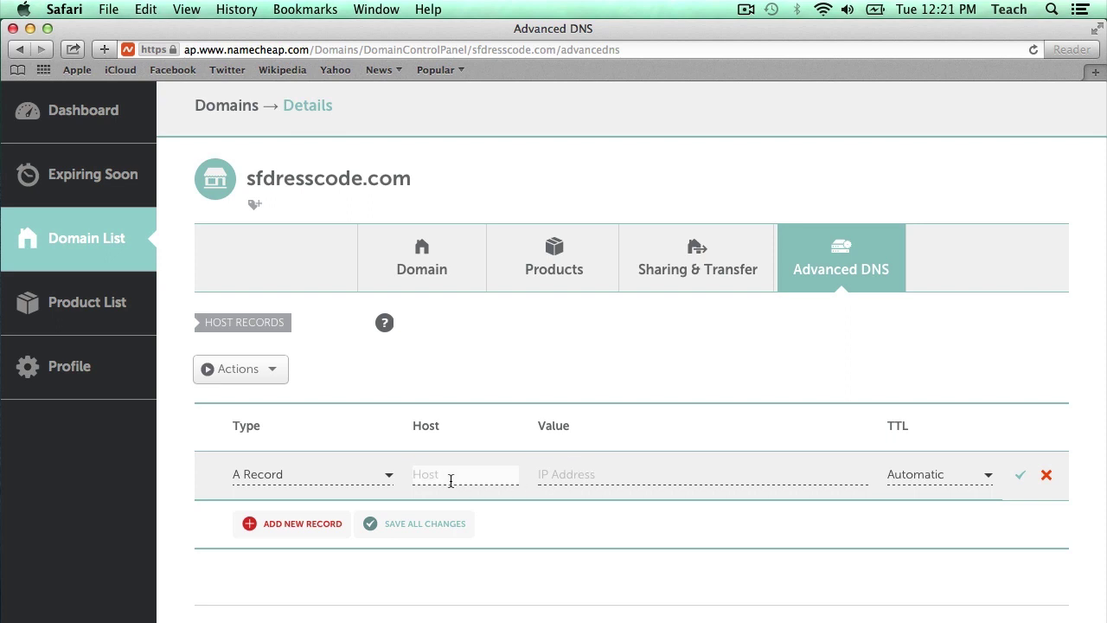
pyautogui.write('@')
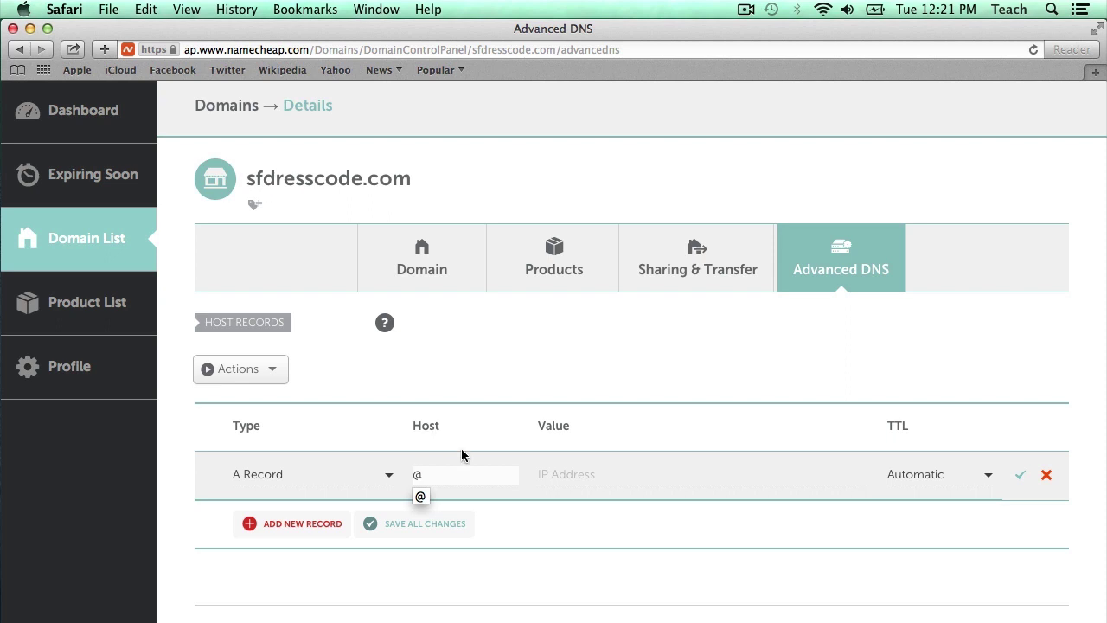
pyautogui.press('Escape')
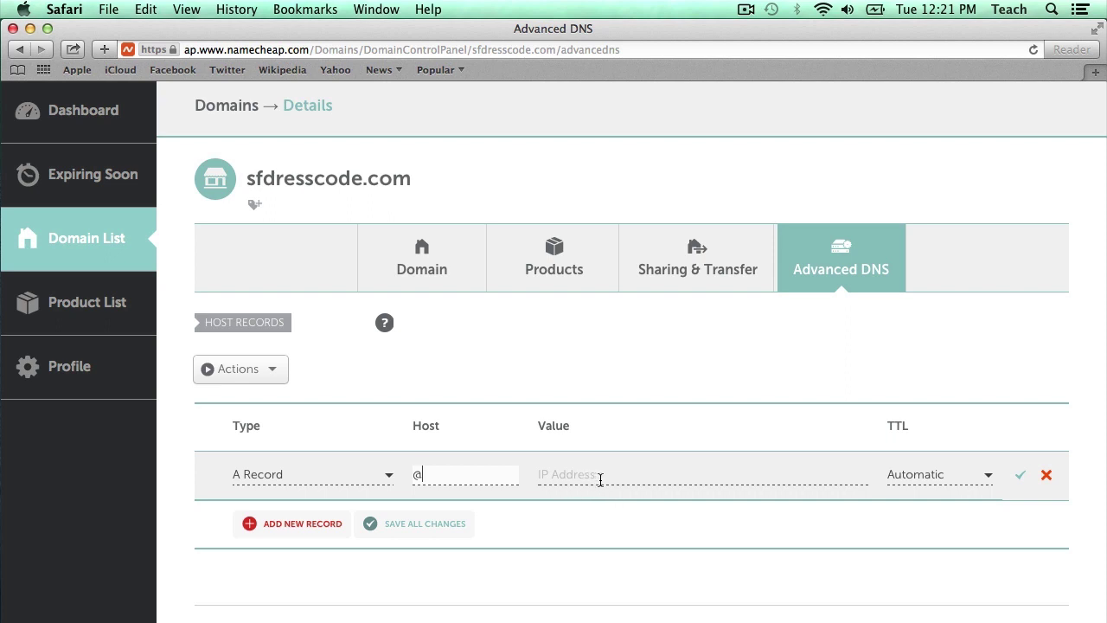
# Copy the IP address 23.227.38.32 from the TextEdit note into the A record's value
pyautogui.click(600, 479)
pyautogui.press('super+Tab')
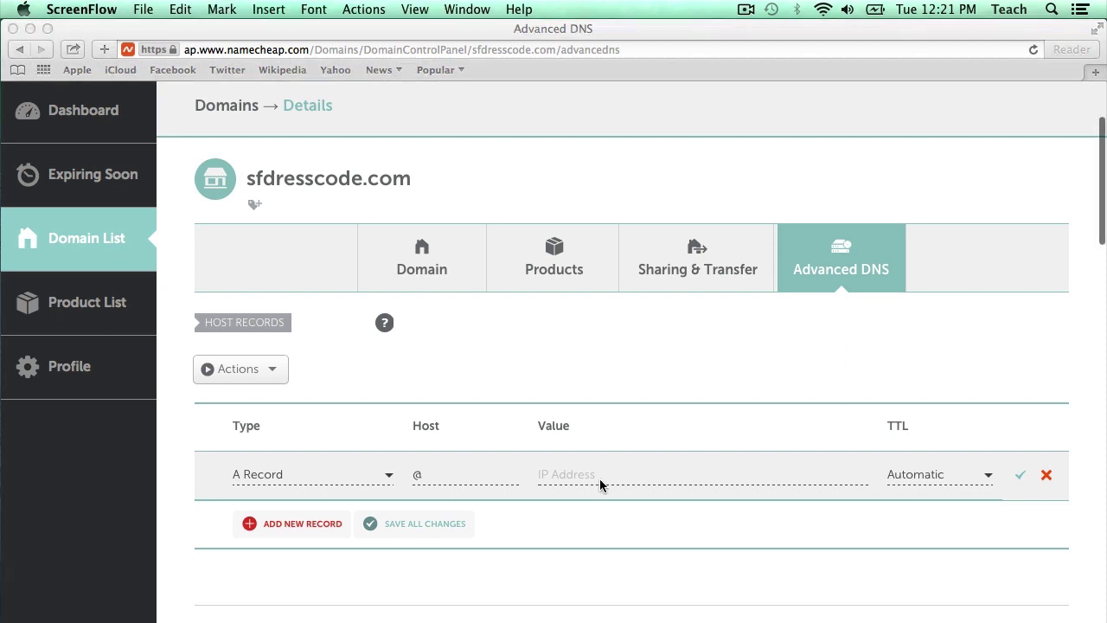
pyautogui.press('super+Tab')
pyautogui.press('super+Tab')
pyautogui.press('super+Tab')
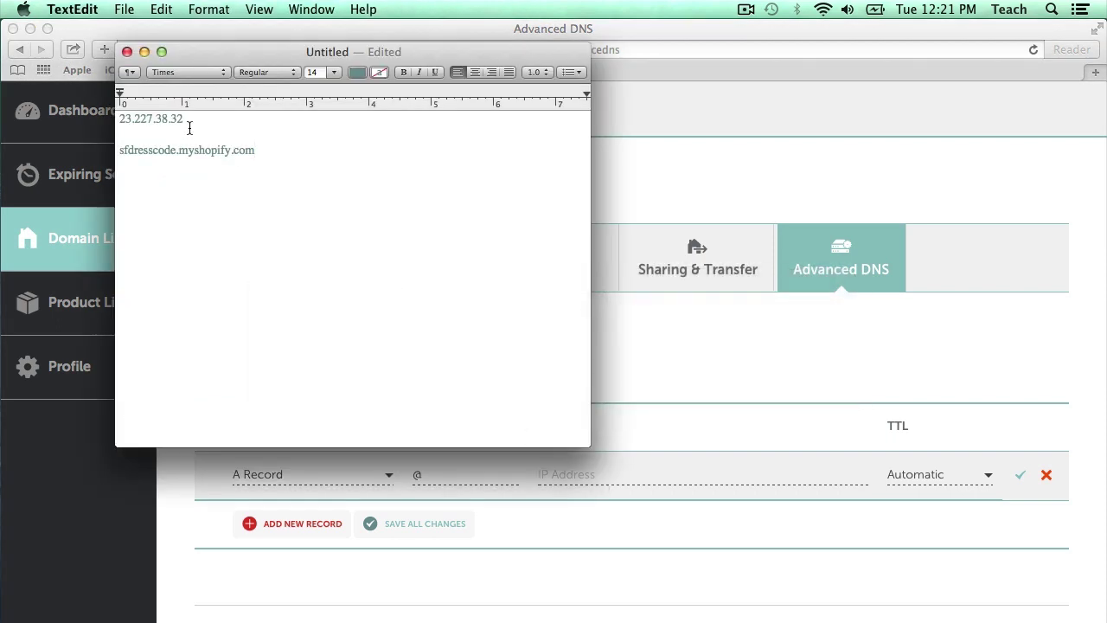
pyautogui.doubleClick(149, 122)
pyautogui.press('super+c')
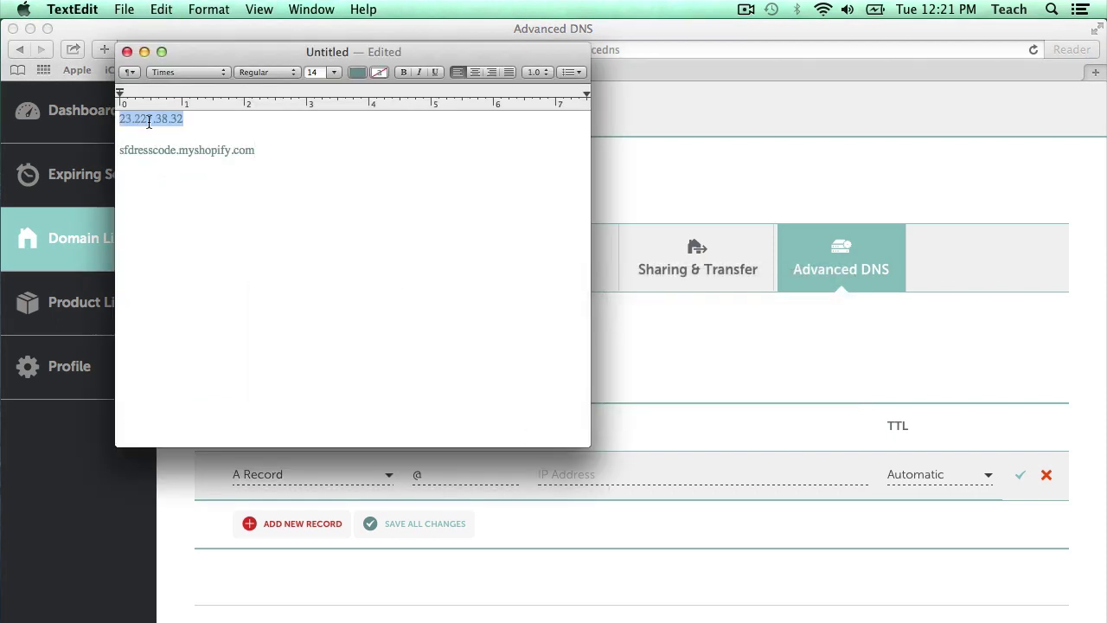
pyautogui.click(770, 170)
pyautogui.click(576, 476)
pyautogui.press('super+v')
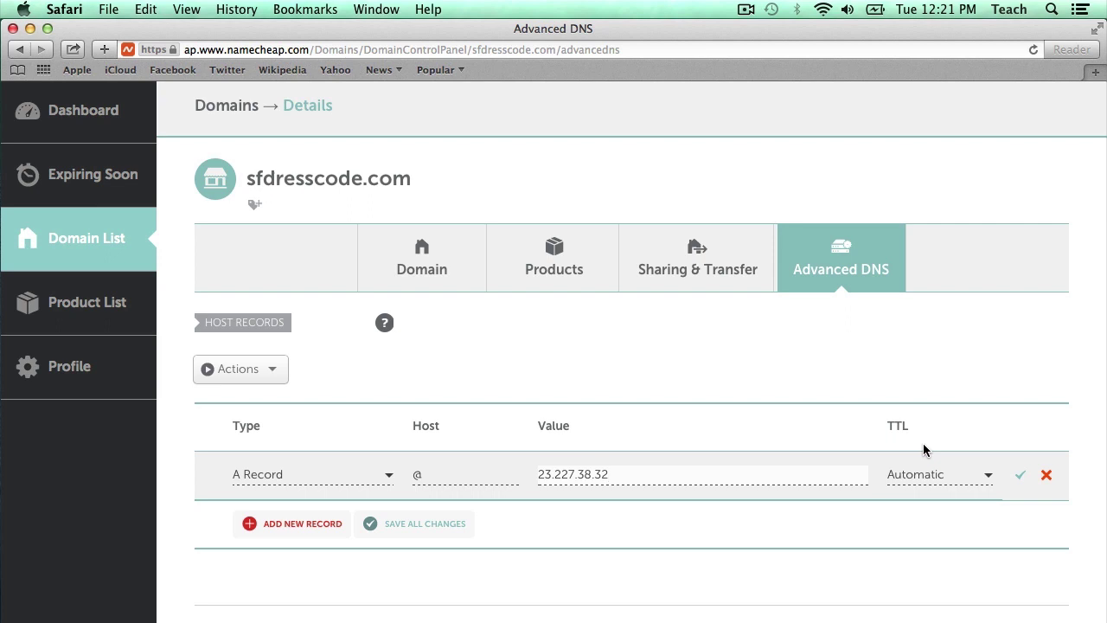
# Set the A record's TTL to 5 min
pyautogui.click(927, 479)
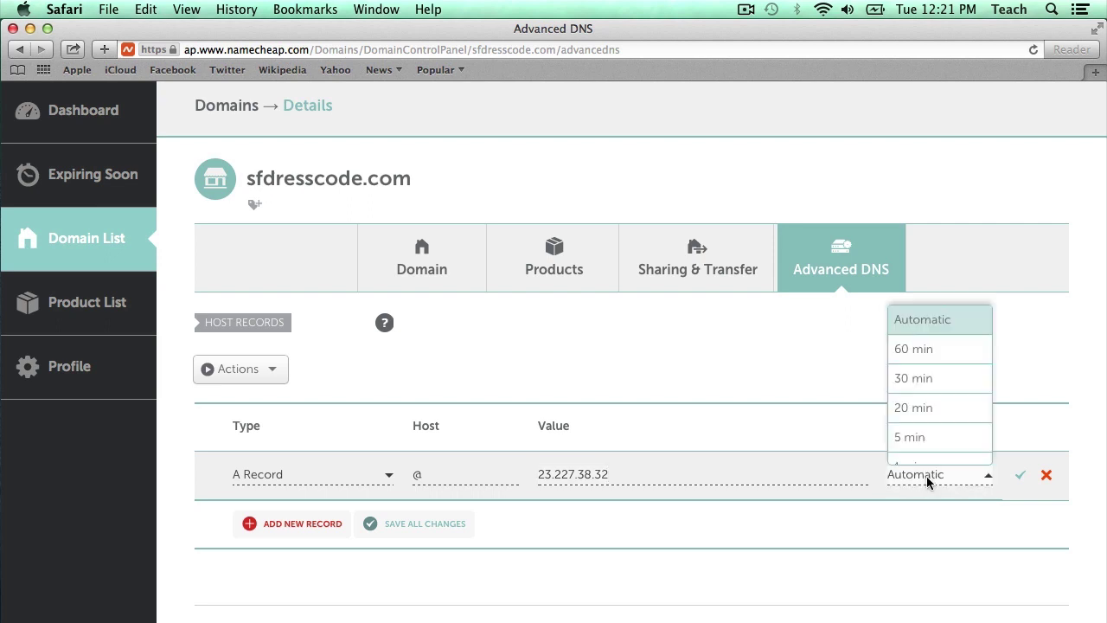
pyautogui.scroll(-1, 919, 449)
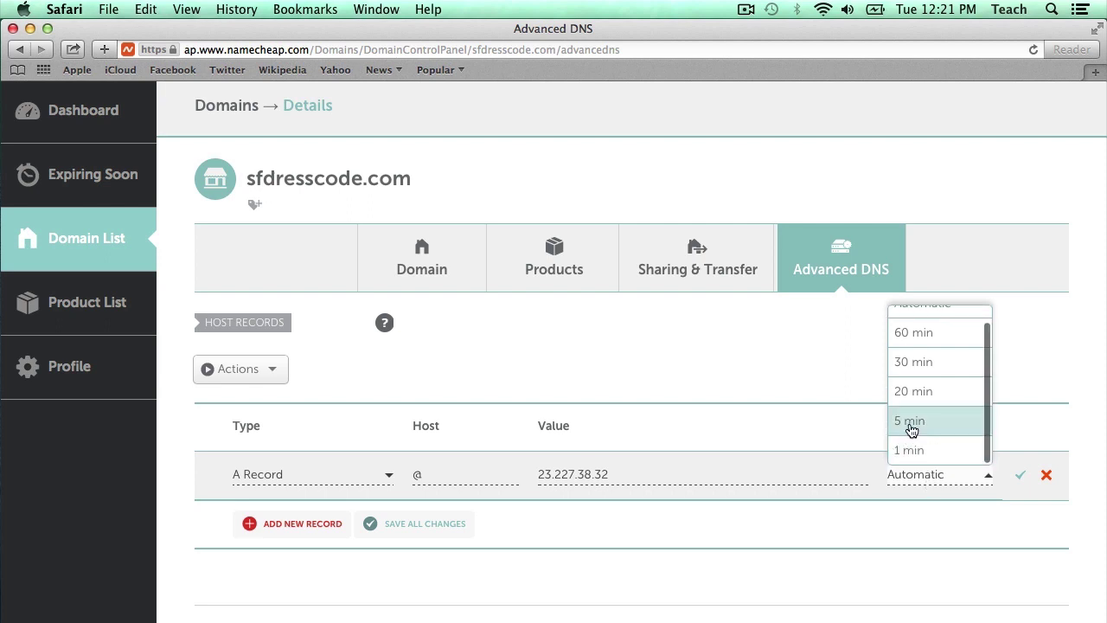
pyautogui.click(911, 428)
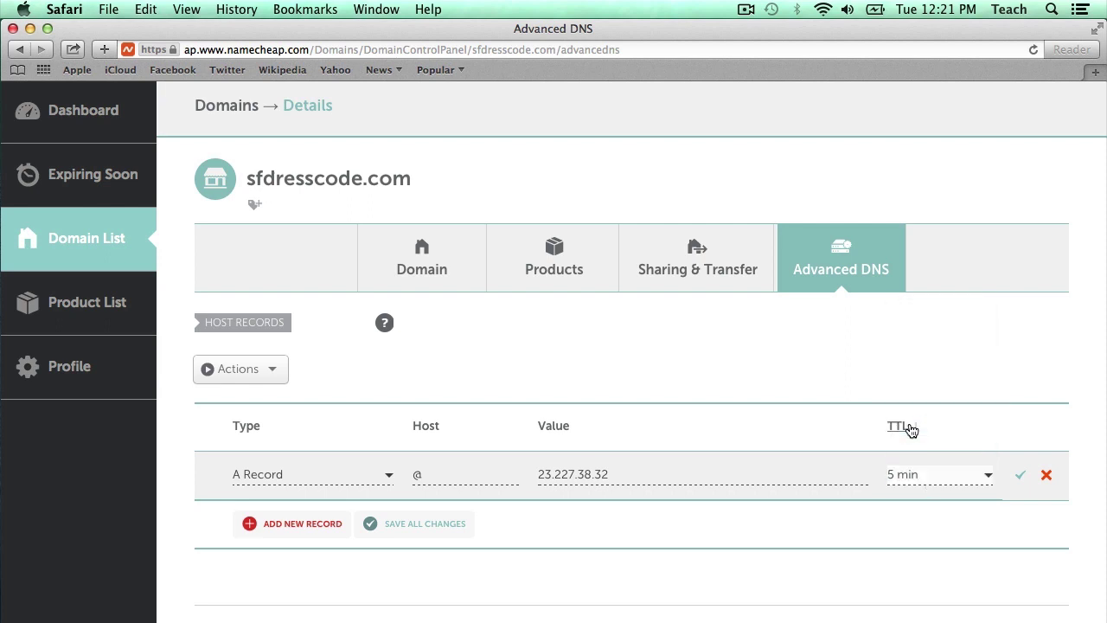
# Add a second host record of type CNAME with www as its host
pyautogui.click(298, 530)
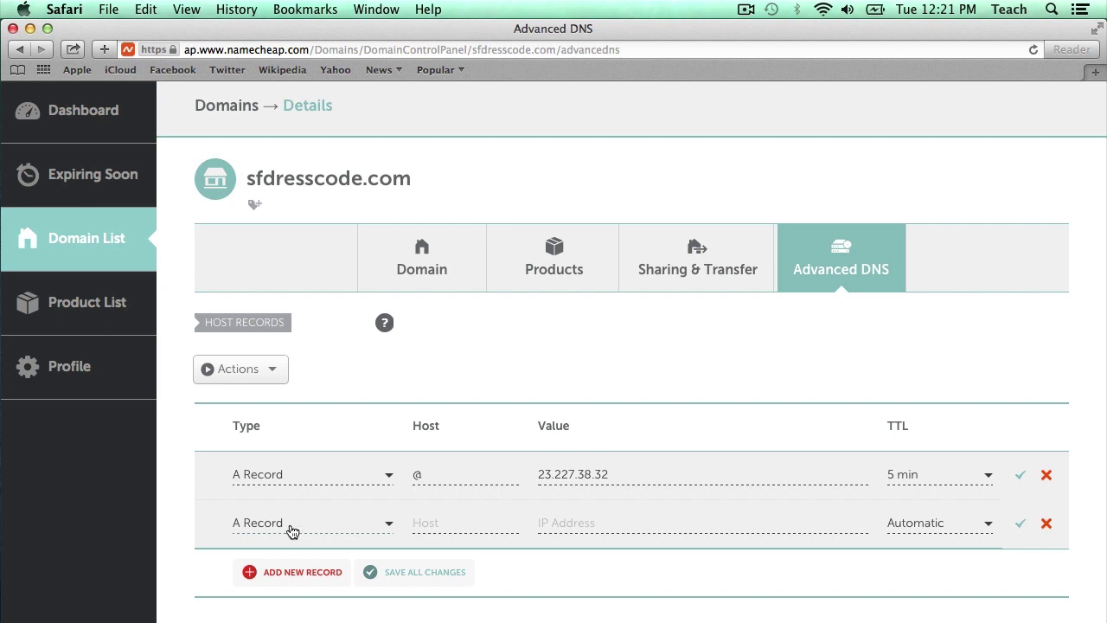
pyautogui.click(290, 525)
pyautogui.scroll(-1, 286, 472)
pyautogui.click(281, 440)
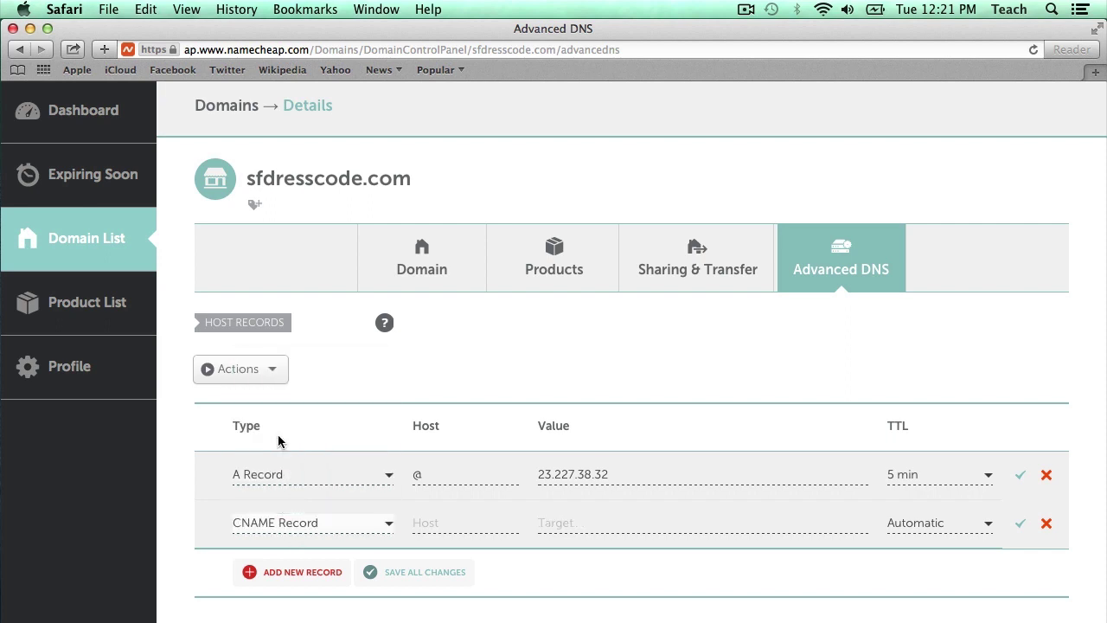
pyautogui.click(439, 529)
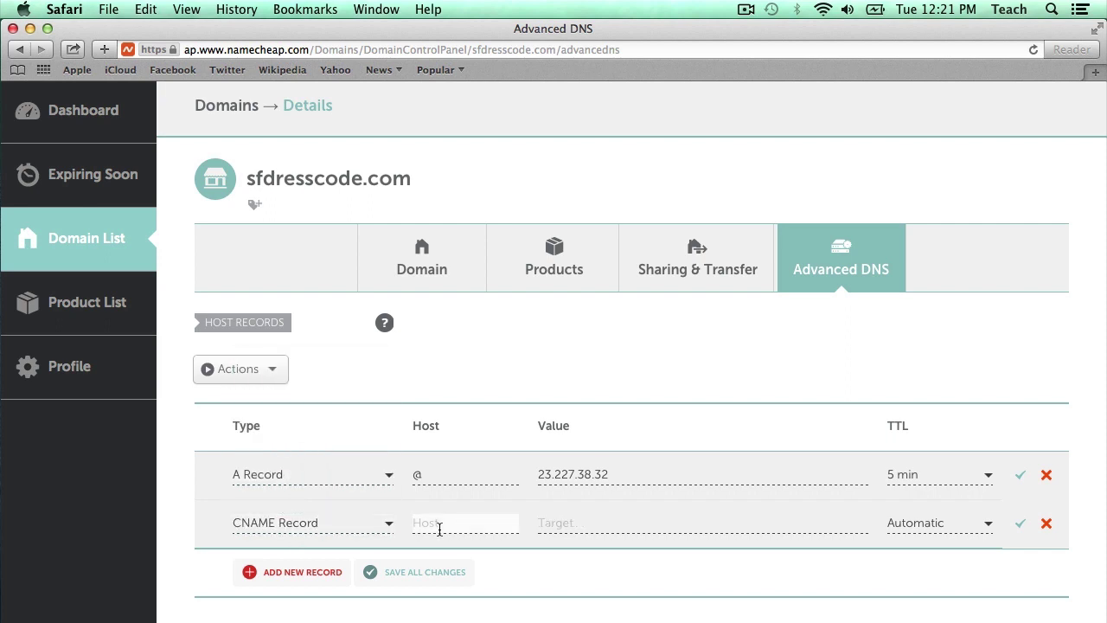
pyautogui.write('www')
# Copy sfdresscode.myshopify.com from the TextEdit note into the CNAME record's target
pyautogui.press('super+Tab')
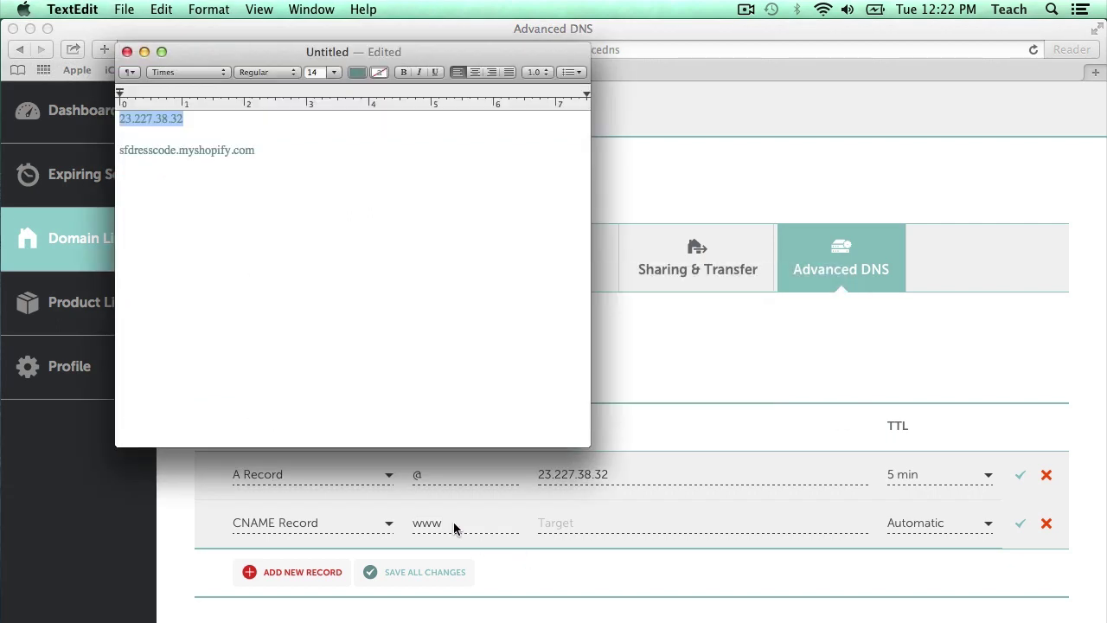
pyautogui.tripleClick(153, 152)
pyautogui.press('super+c')
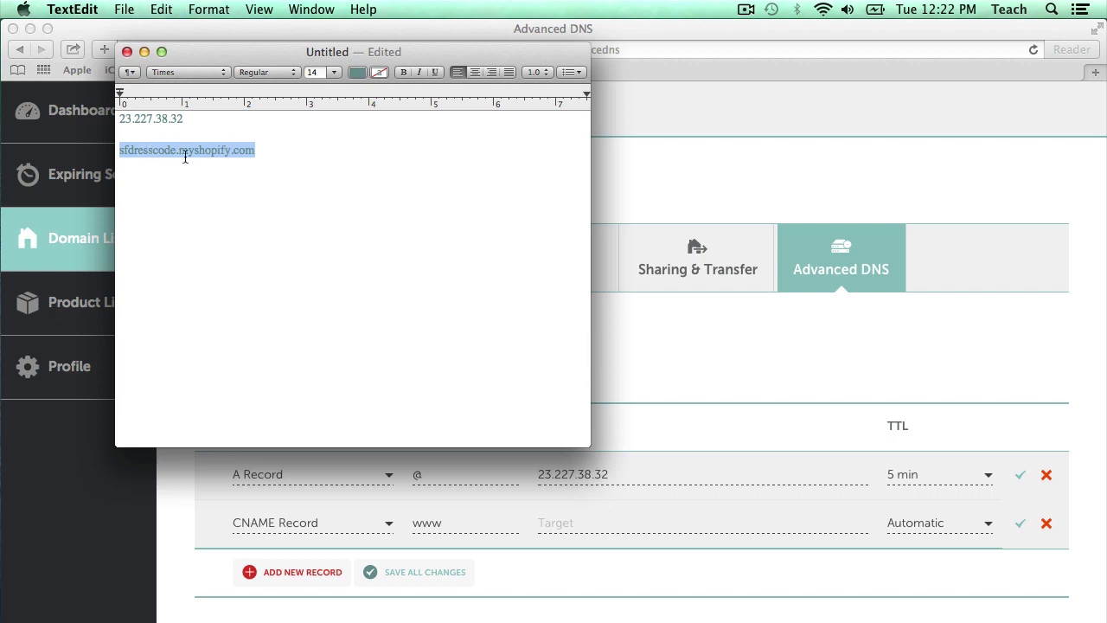
pyautogui.click(732, 358)
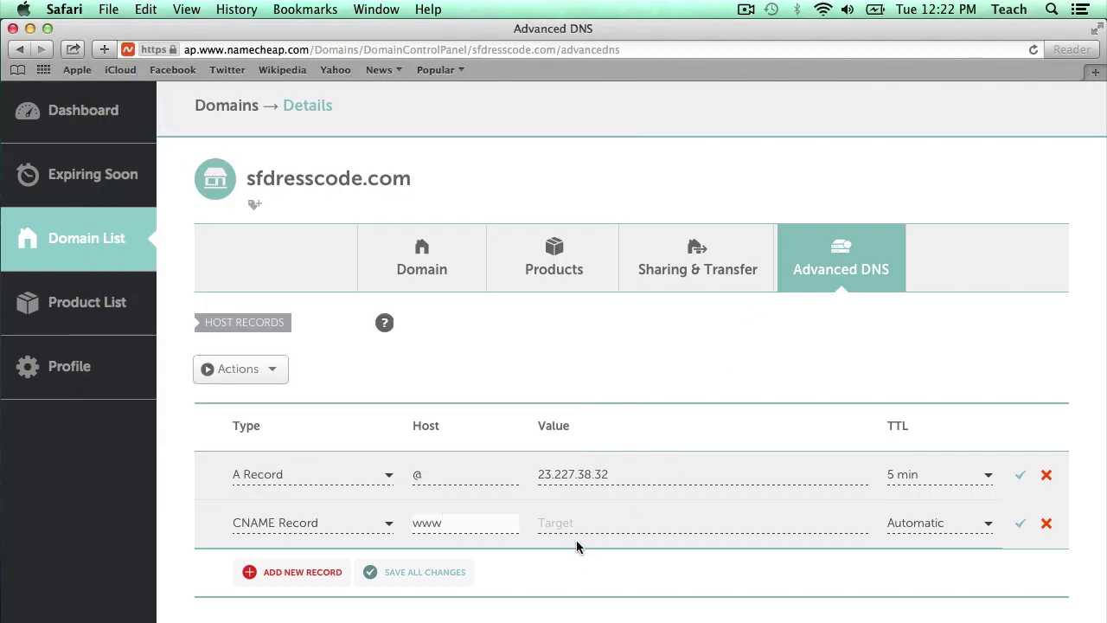
pyautogui.click(548, 523)
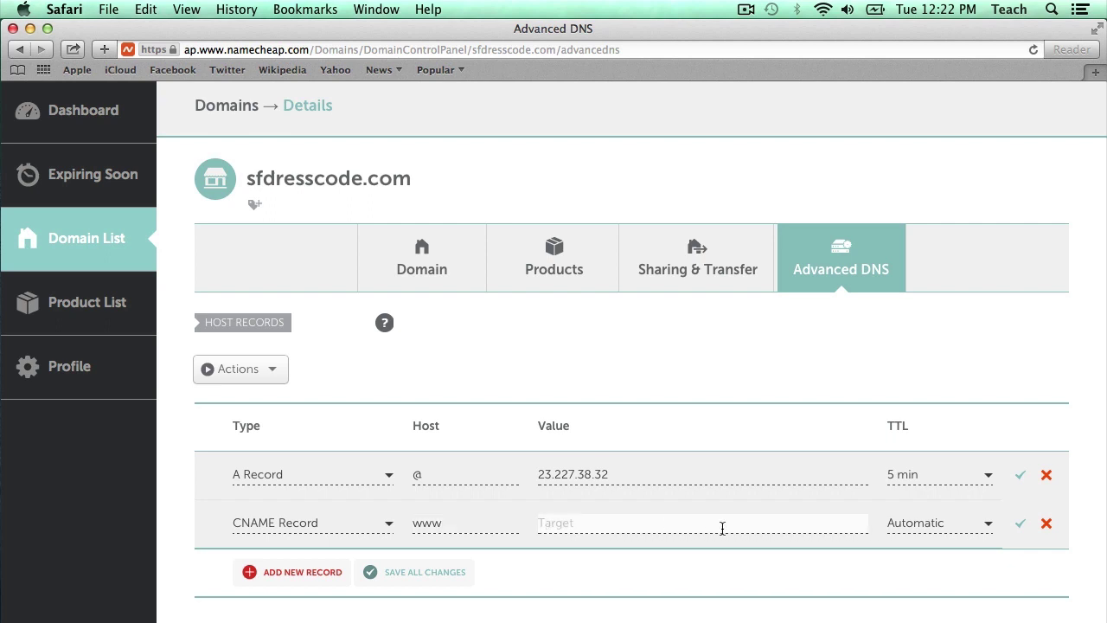
pyautogui.press('super+v')
# Set the CNAME record's TTL to 5 min and save both the A and CNAME records
pyautogui.click(949, 525)
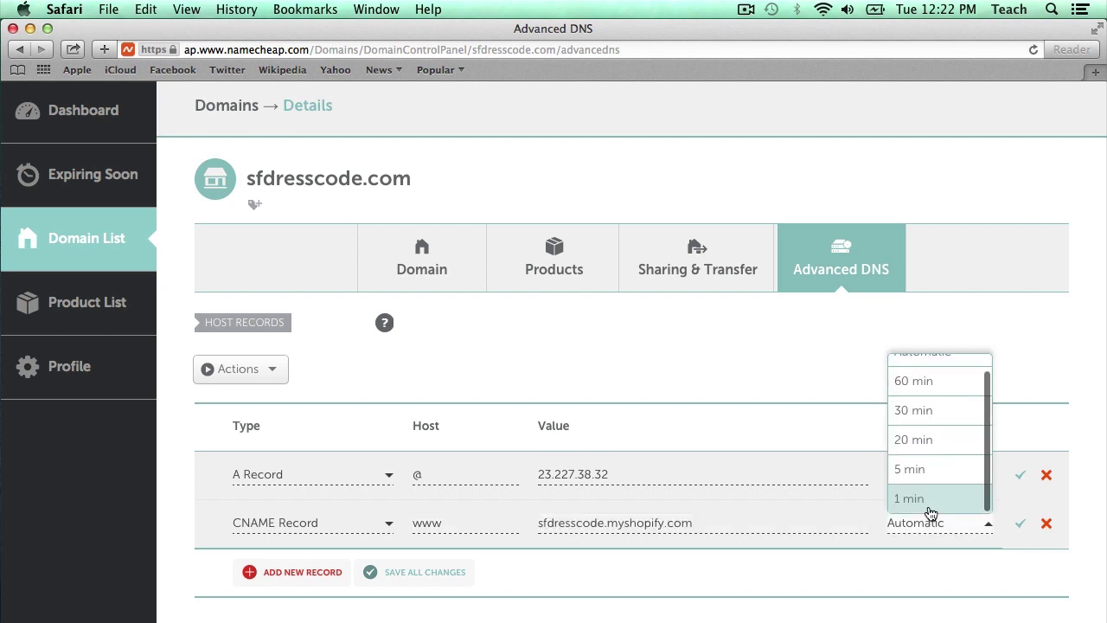
pyautogui.click(915, 469)
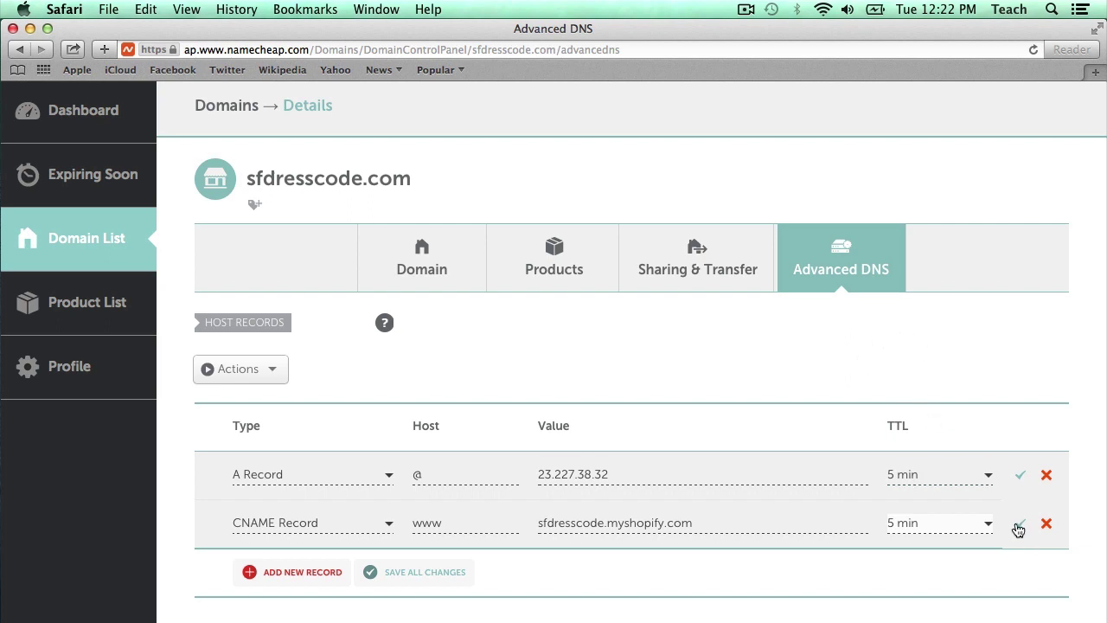
pyautogui.click(1021, 477)
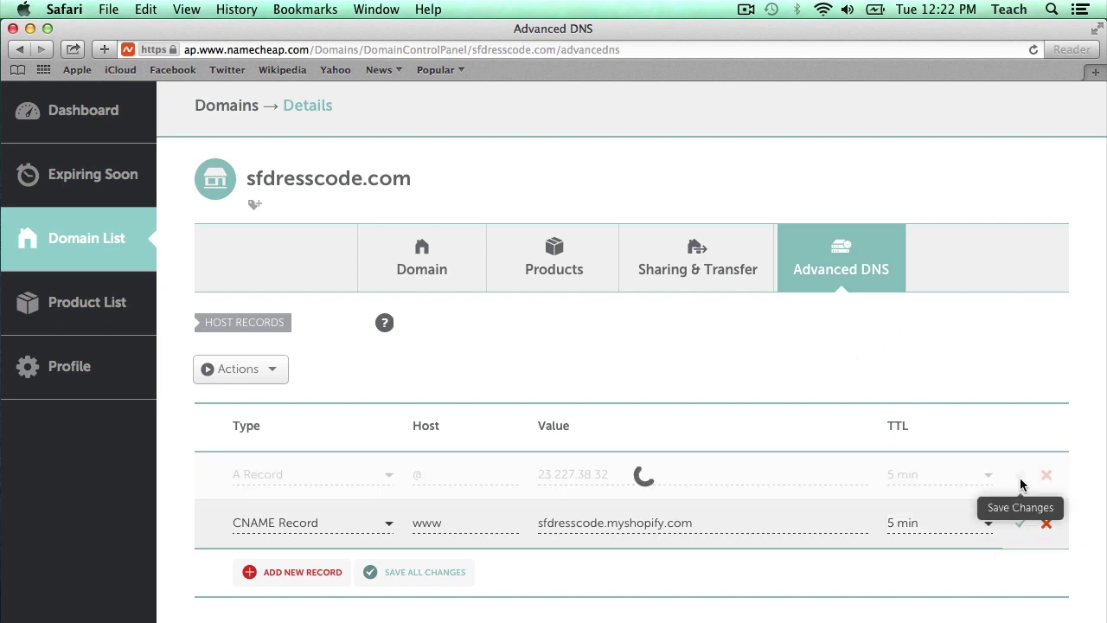
pyautogui.click(1021, 525)
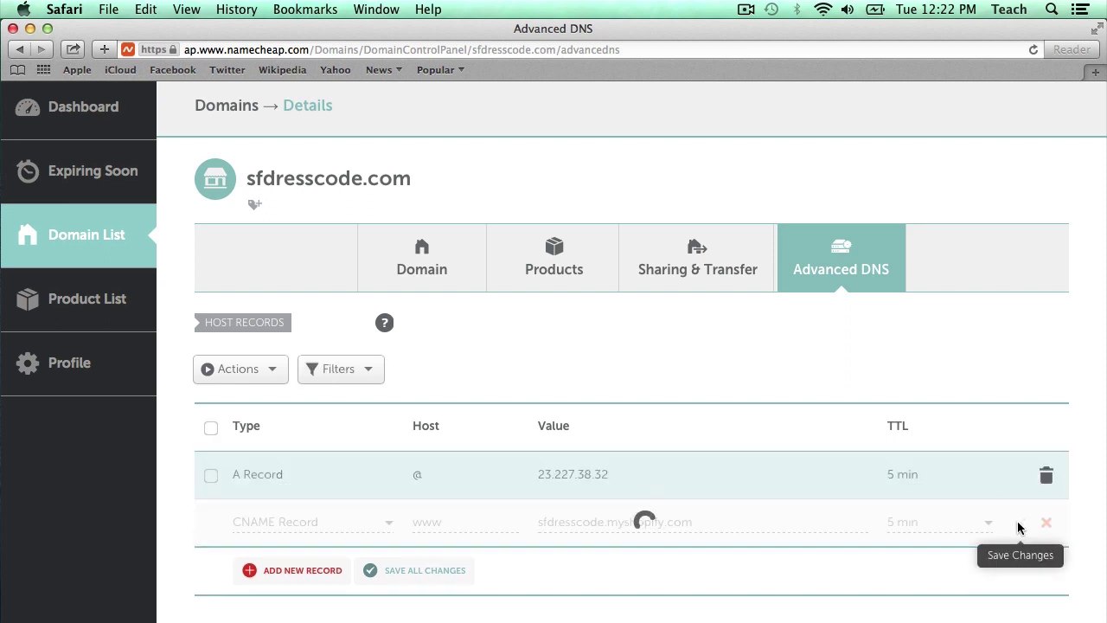